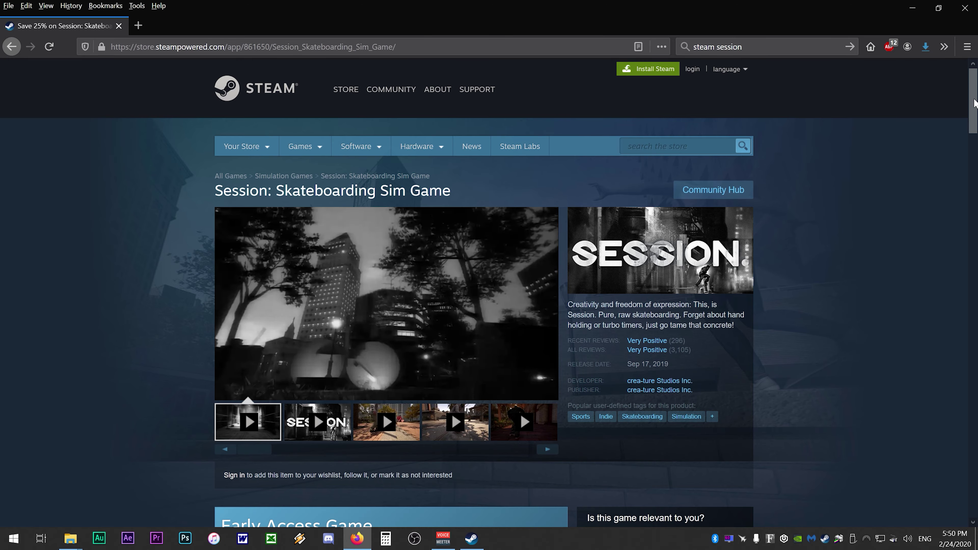
- Open the Update 2 (Version 0.0.0.3) announcement on the Session store page and read through its update notes
middle_click(936, 190)
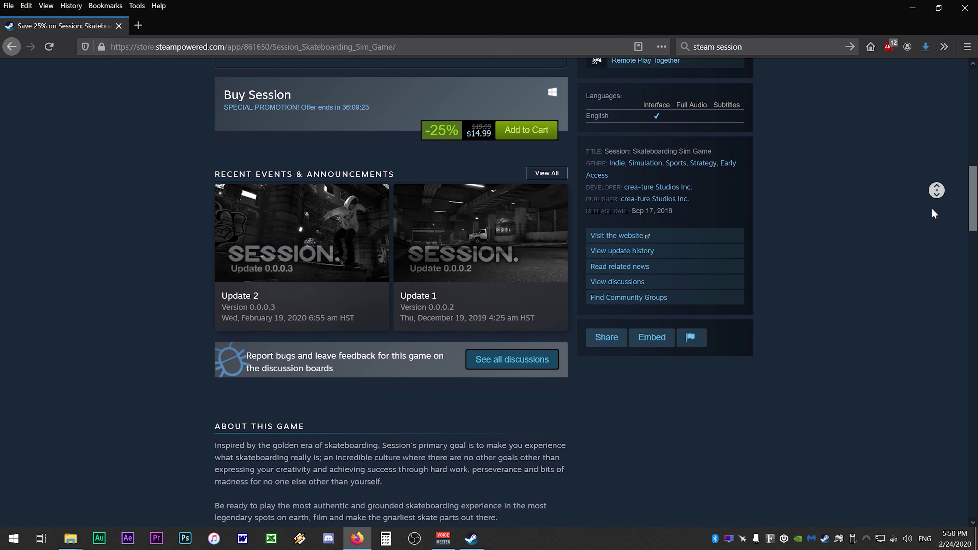
click(933, 214)
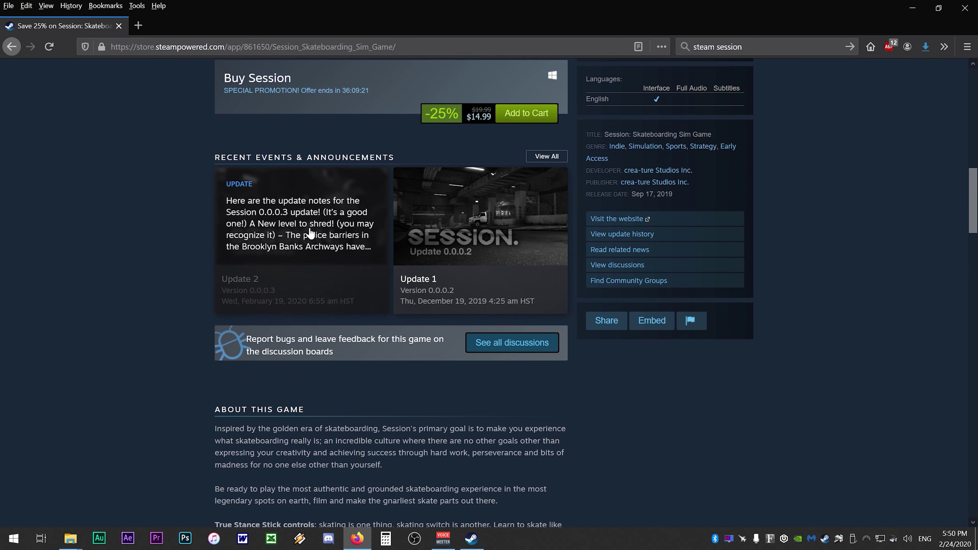
click(369, 212)
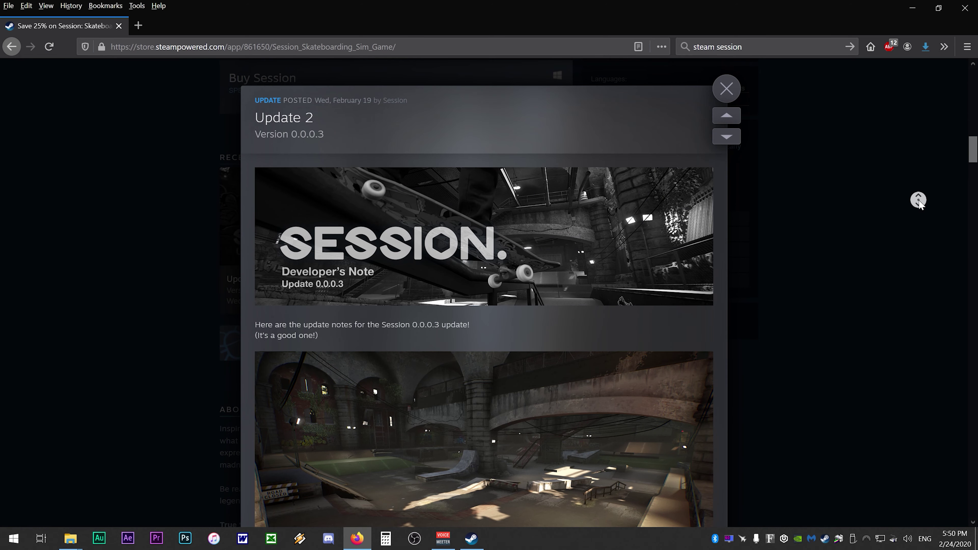
middle_click(918, 200)
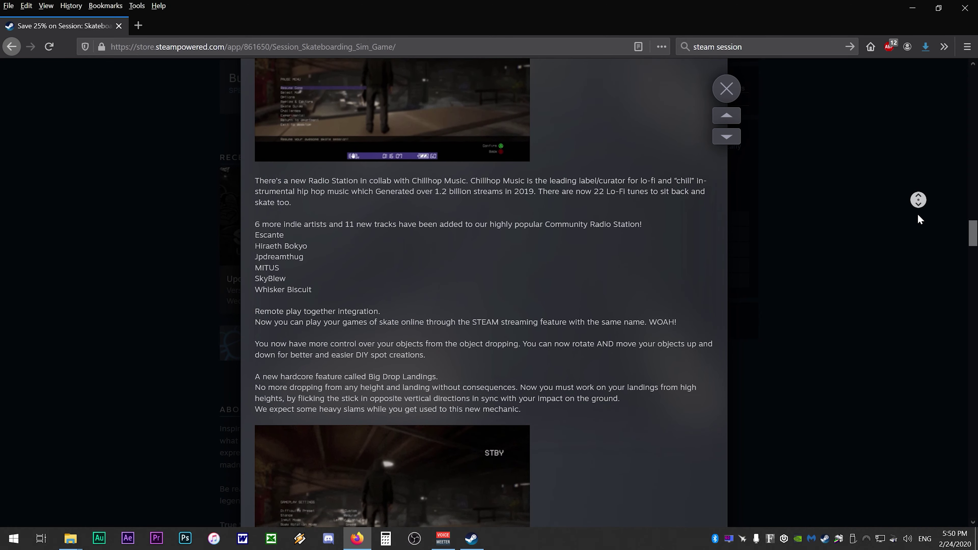
middle_click(919, 220)
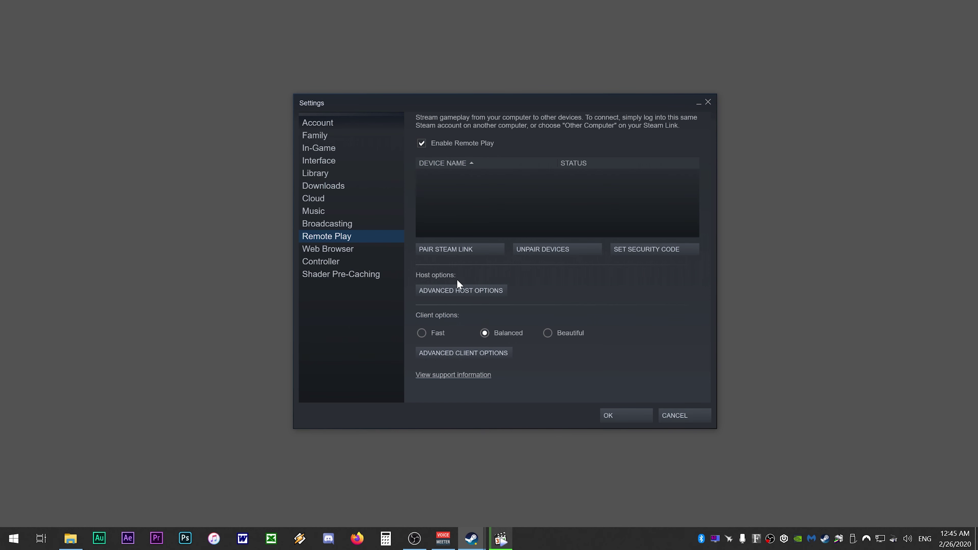
- In Steam's Remote Play settings, turn off Play audio on host in the advanced host options
click(438, 146)
click(482, 292)
click(381, 174)
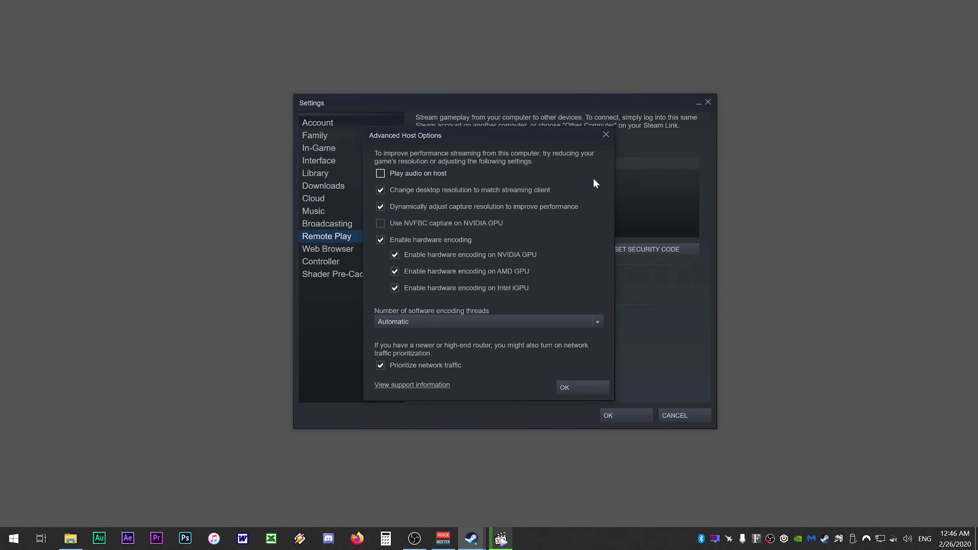
- Switch to the Windows sound settings and bring up the classic Sound control panel
right_click(907, 538)
click(885, 472)
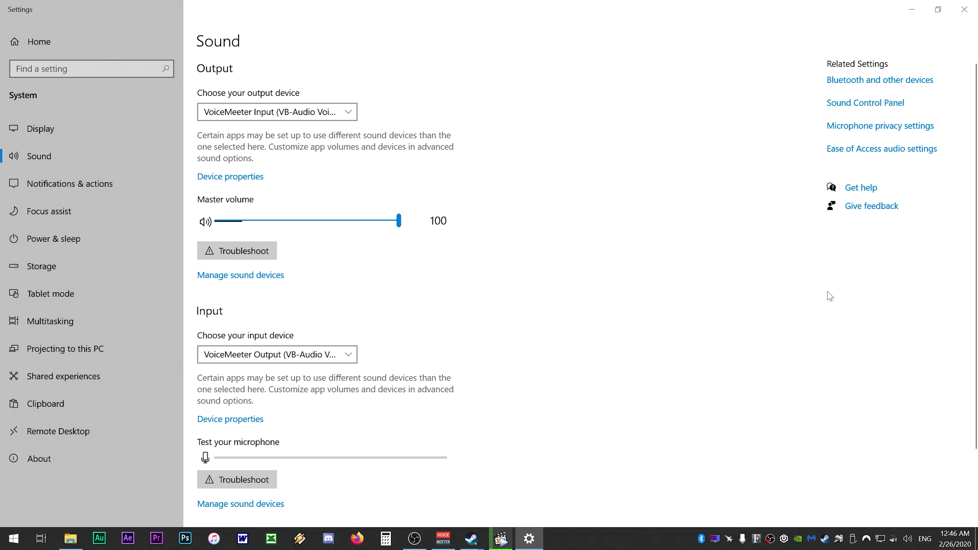
click(856, 103)
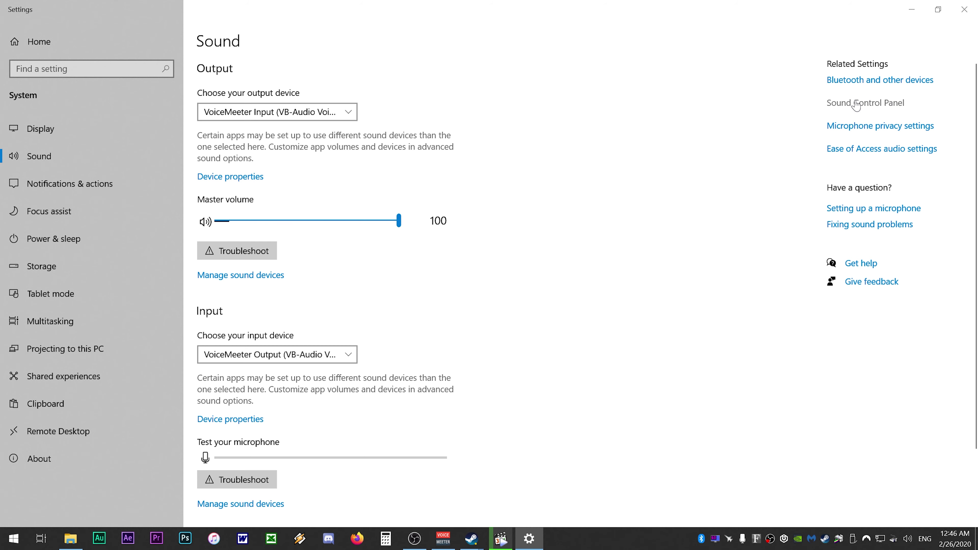
drag(228, 92, 523, 131)
- Set the Focusrite USB playback device's default format to 2 channel, 48000 Hz and accept its properties
click(451, 224)
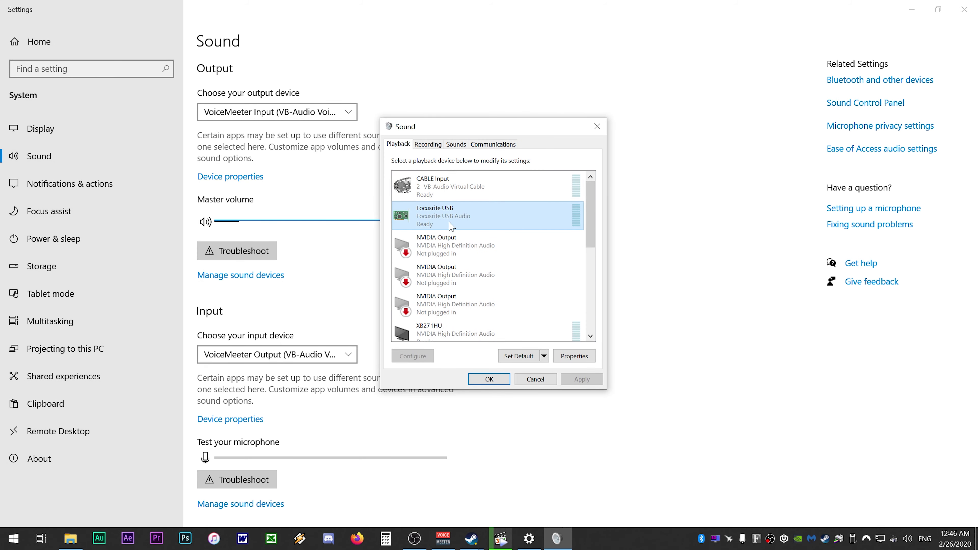
click(589, 355)
click(464, 184)
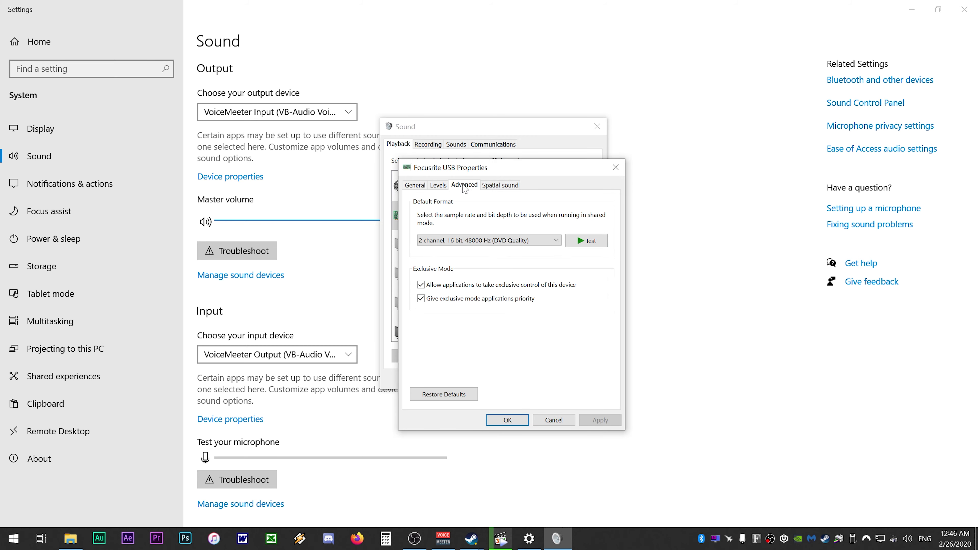
click(489, 240)
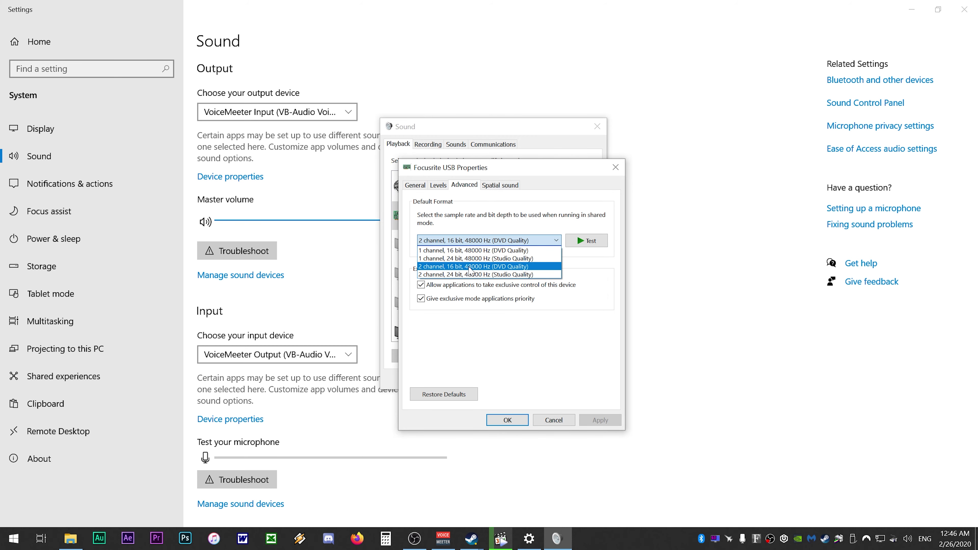
click(473, 274)
click(507, 420)
- Set the CABLE Input playback device's default format to 16 bit, 48000 Hz (DVD Quality)
click(490, 190)
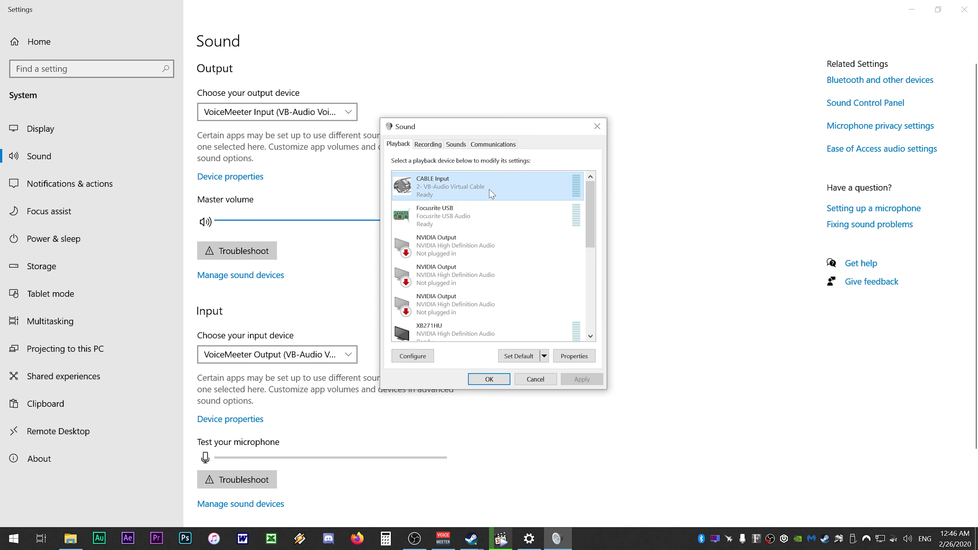
click(574, 355)
click(464, 185)
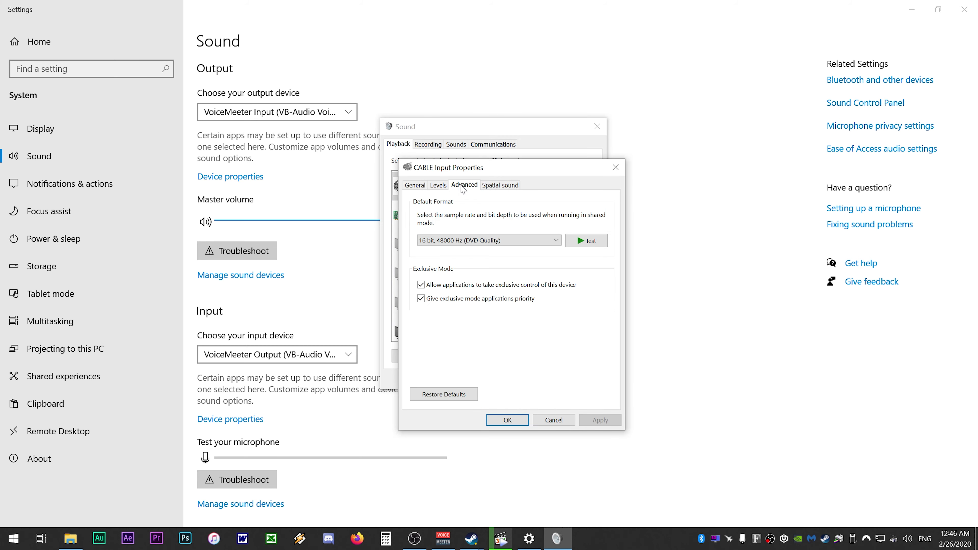
click(488, 239)
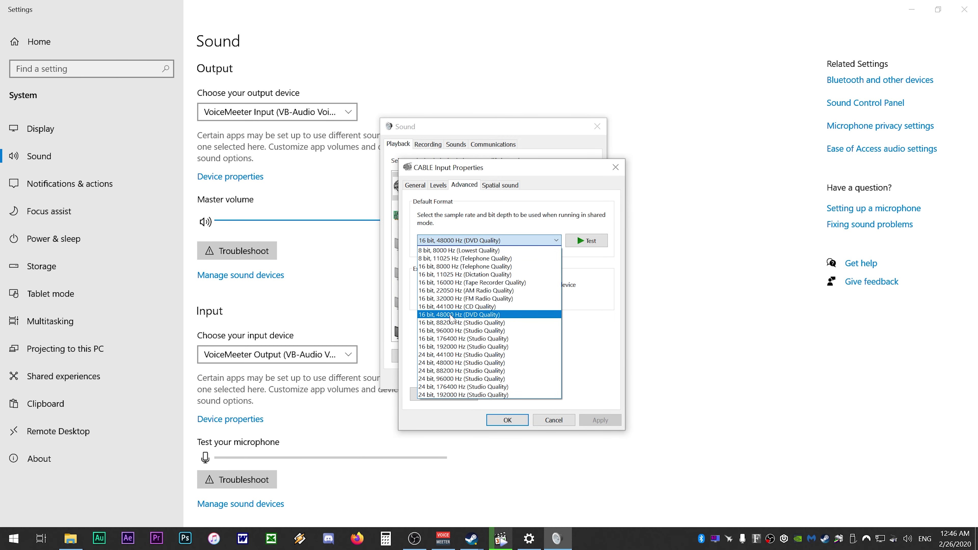
click(458, 315)
click(507, 420)
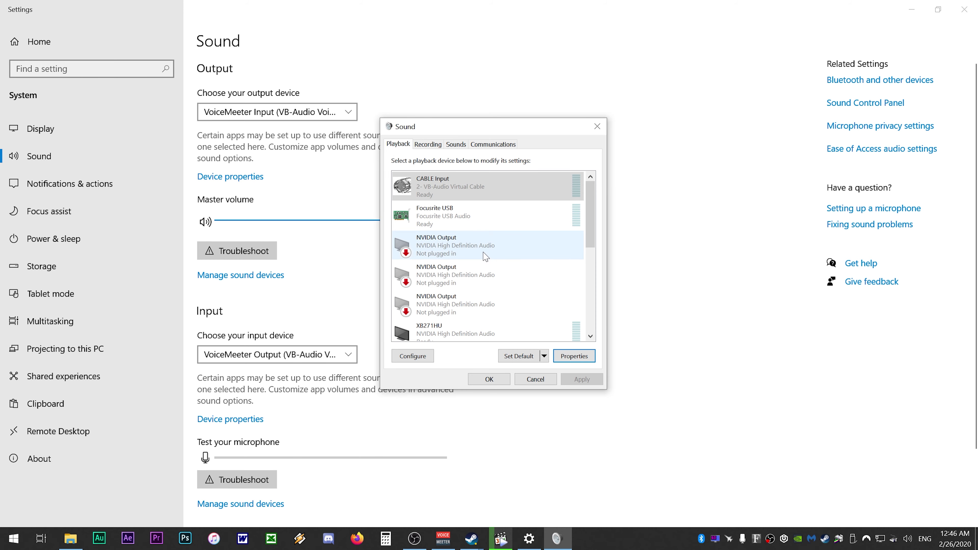
- Set the Realtek Speakers' default format to 16 bit, 48000 Hz (DVD Quality) and close the Windows sound settings
drag(591, 226, 598, 269)
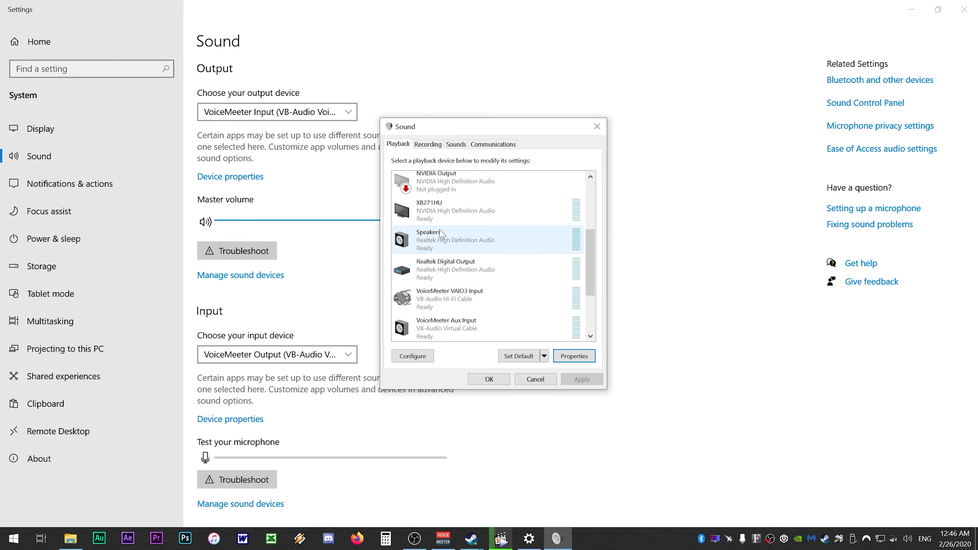
click(435, 243)
click(572, 360)
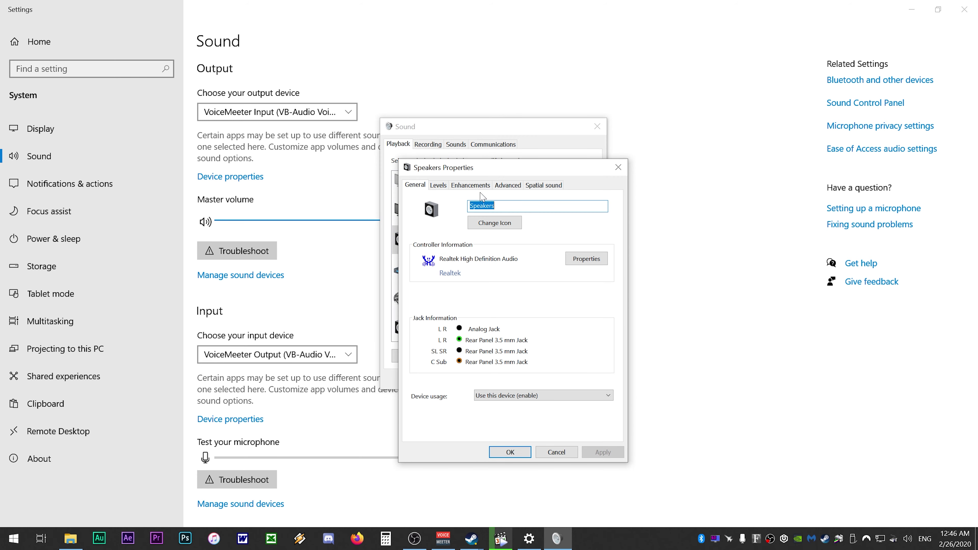
click(507, 186)
click(472, 242)
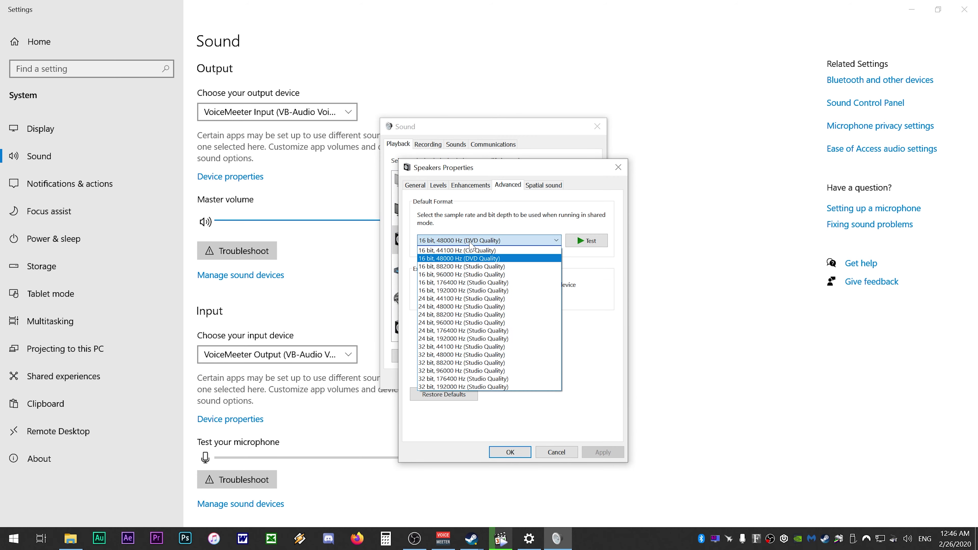
click(458, 258)
click(507, 452)
click(489, 379)
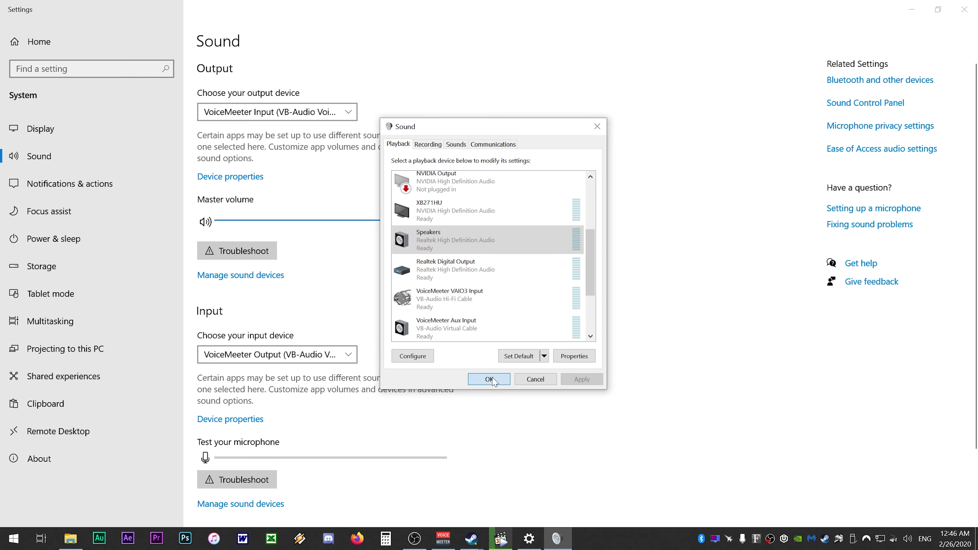
click(970, 12)
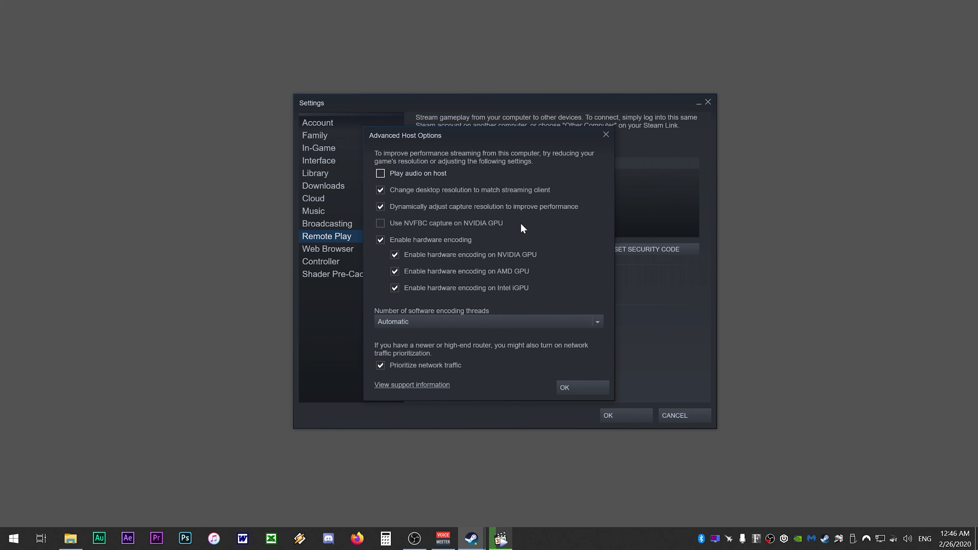
- Keep desktop resolution matching, dynamic capture resolution and hardware encoding enabled for the host, with NVFBC capture on NVIDIA GPU off
click(380, 190)
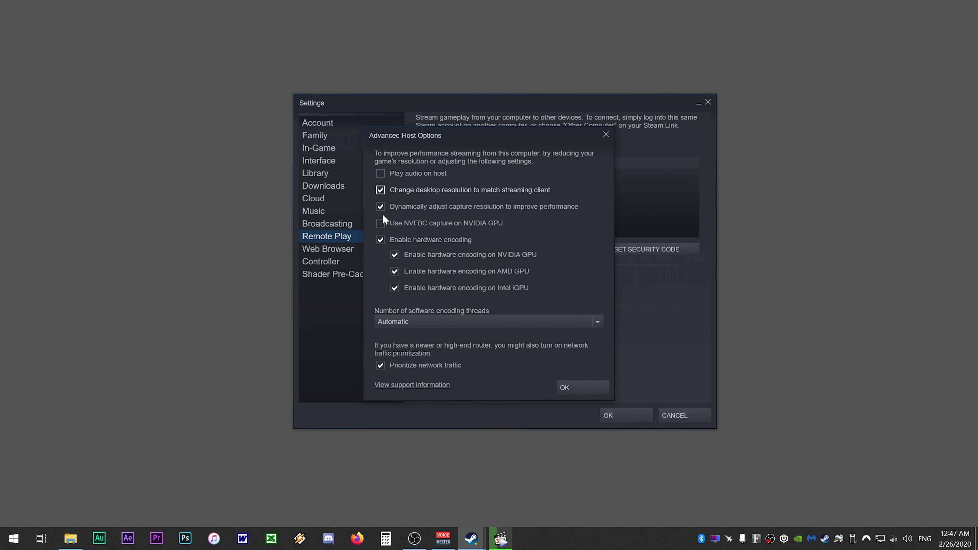
click(380, 207)
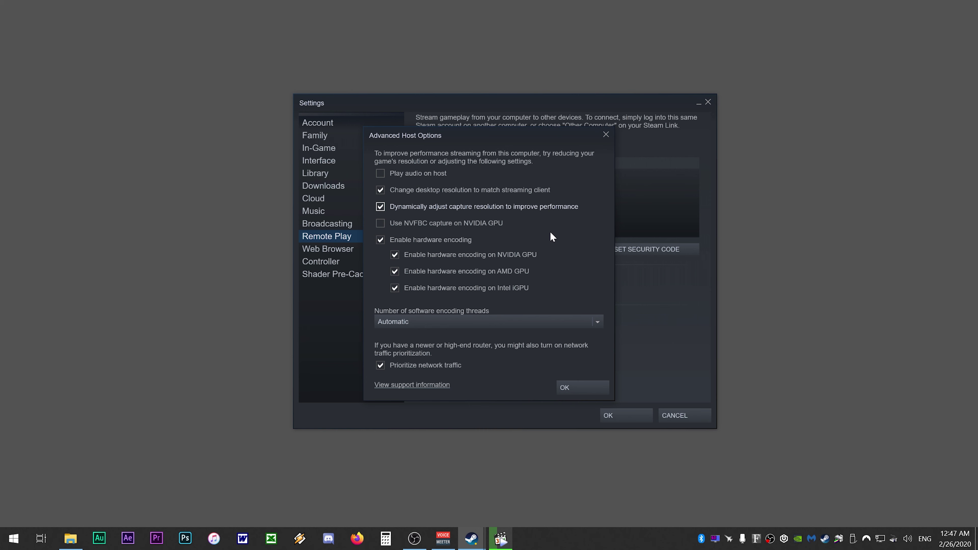
click(381, 224)
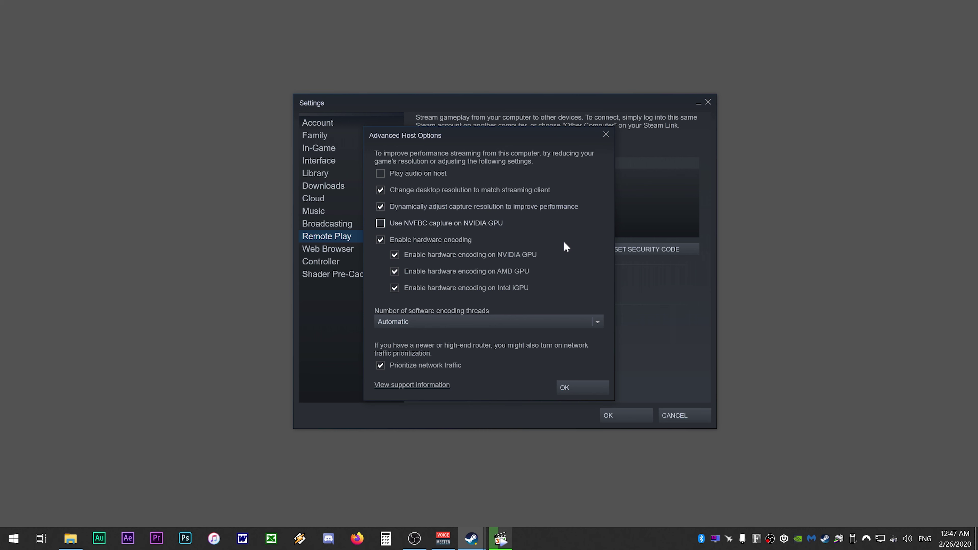
click(380, 240)
- Leave software encoding threads on Automatic, keep network traffic prioritization enabled, and accept the advanced host options
click(537, 319)
click(393, 337)
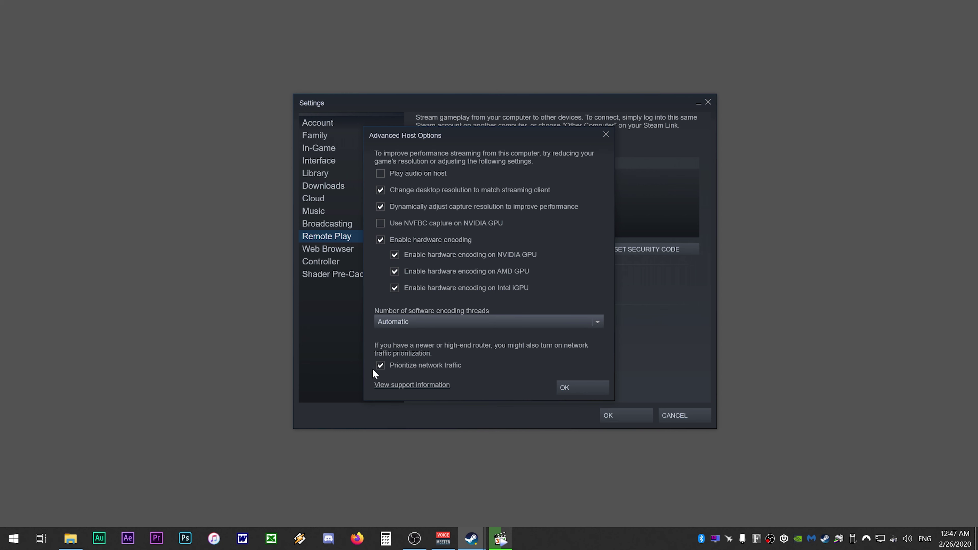
click(381, 366)
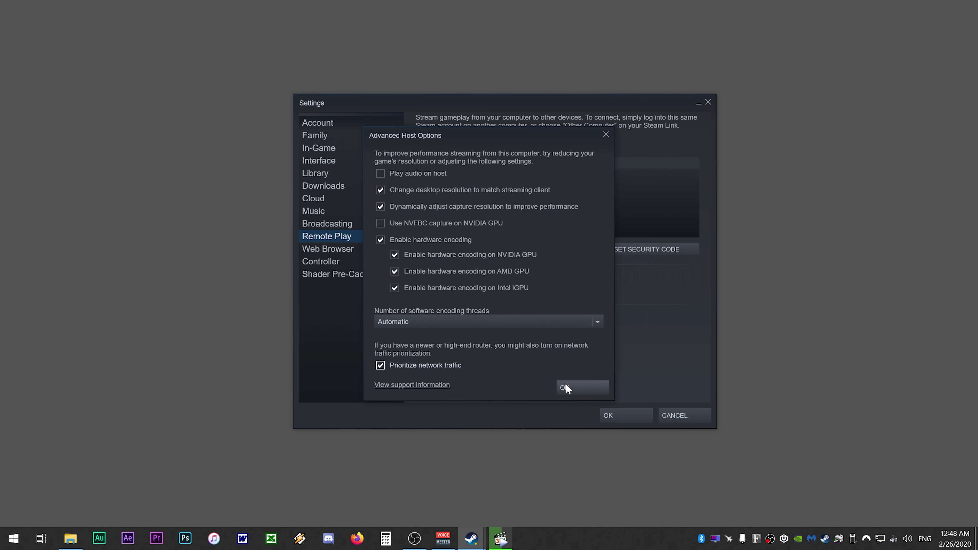
click(578, 387)
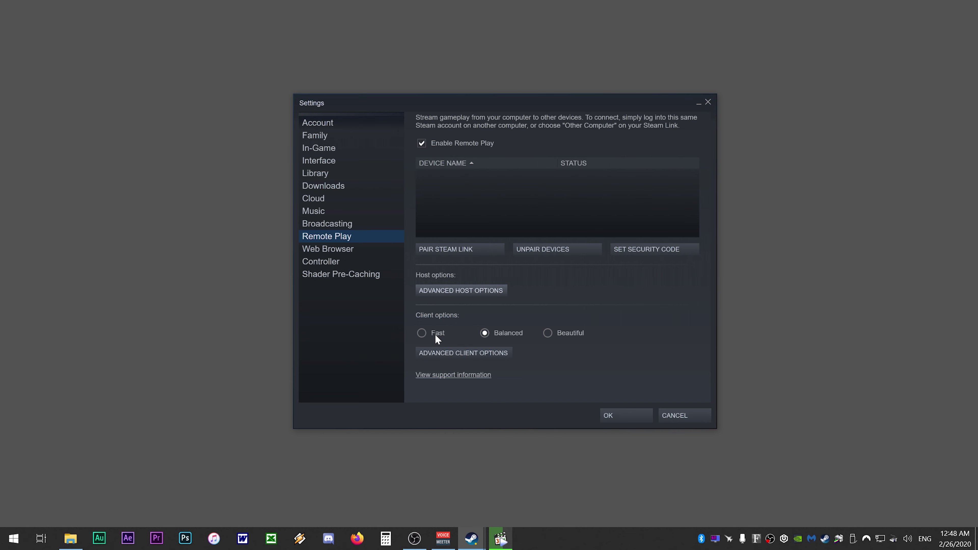
- Try the Remote Play client quality presets up to Beautiful and return to Balanced
click(421, 333)
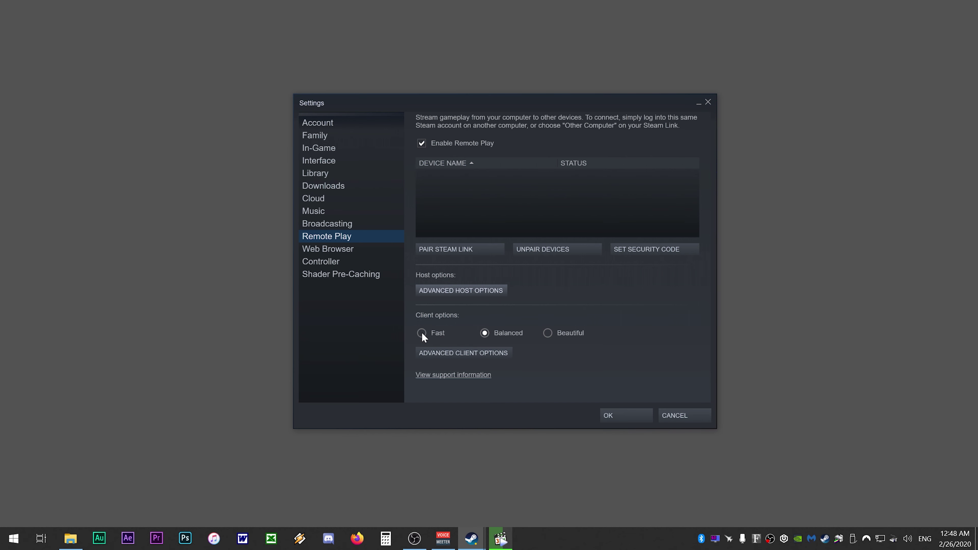
click(486, 333)
click(556, 333)
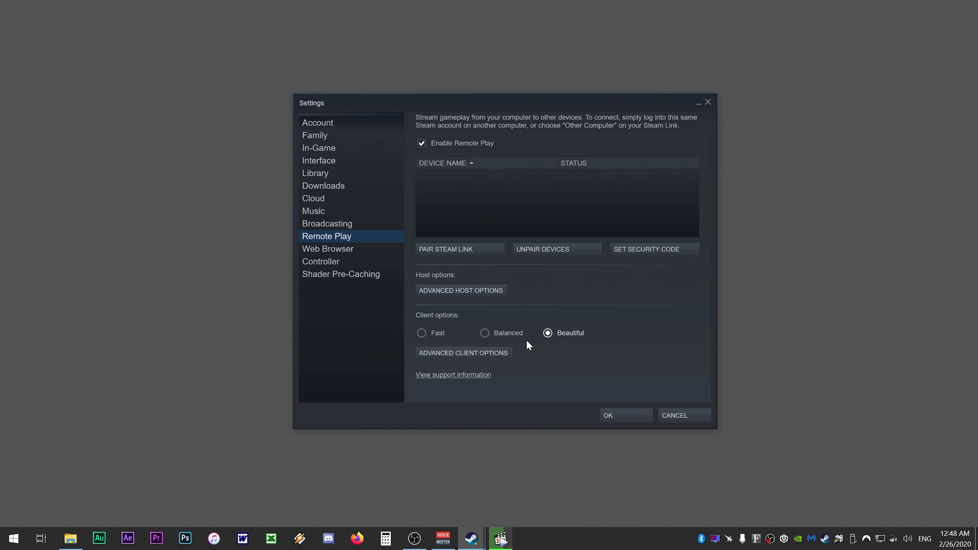
click(485, 331)
- In the advanced client options, try the Automatic bandwidth limit and set the limit to 10 MBit/s
click(487, 355)
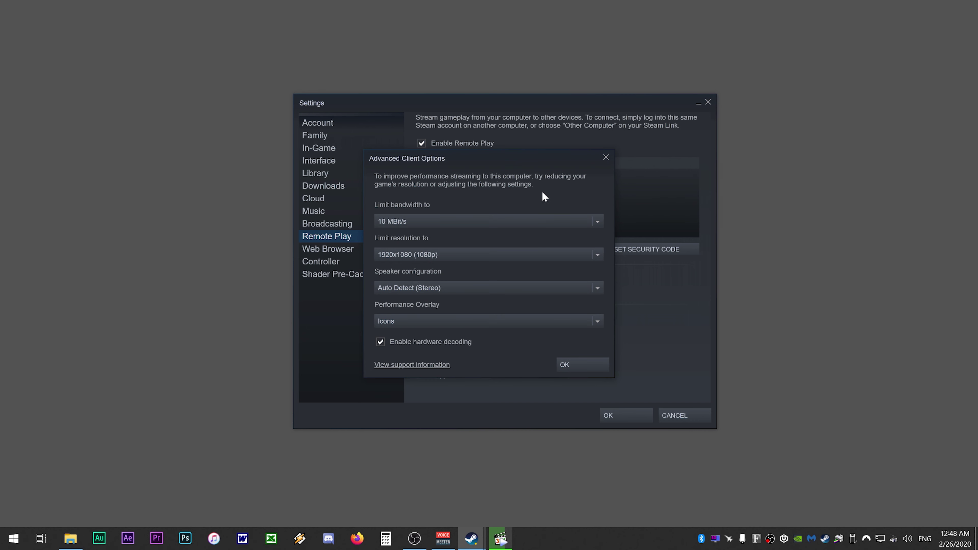
click(577, 223)
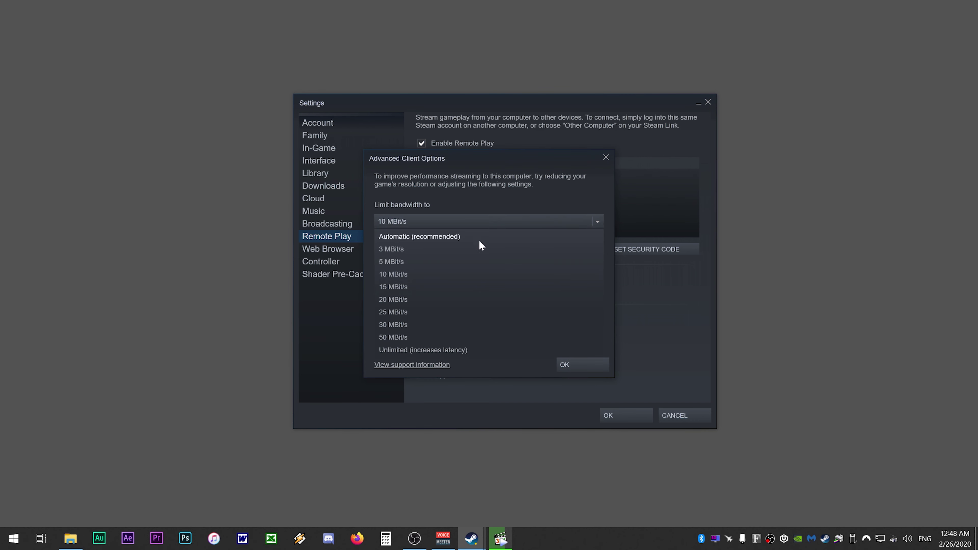
click(464, 238)
click(475, 223)
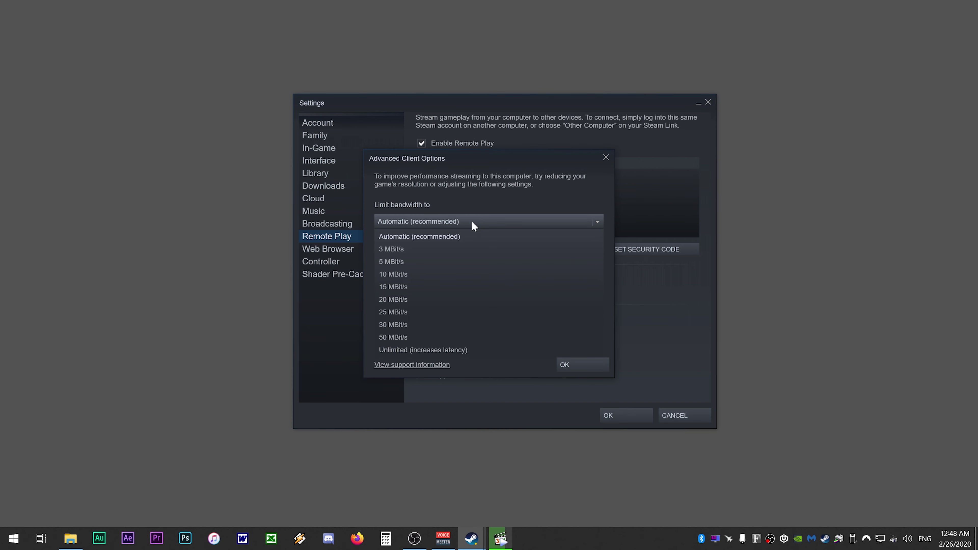
click(418, 273)
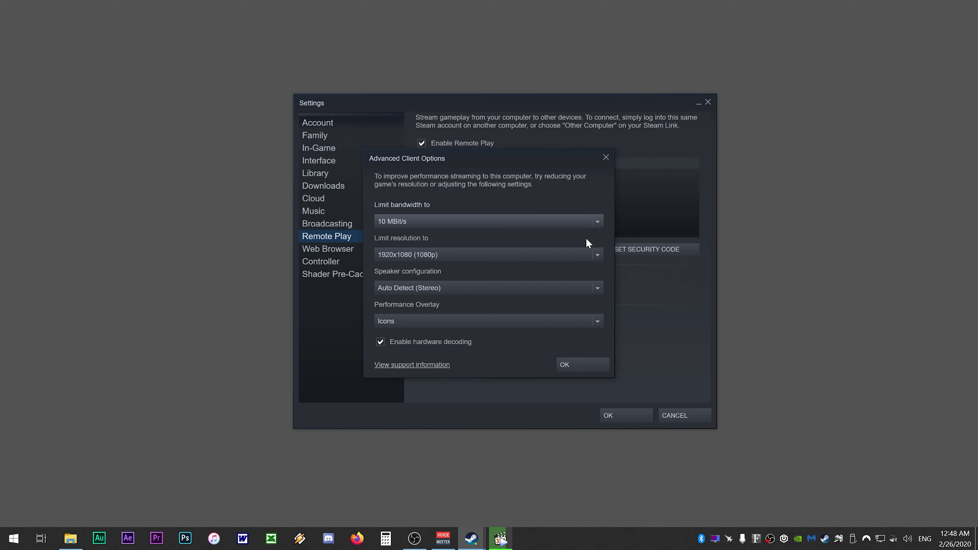
- Try a client bandwidth limit of 5 MBit/s and restore it to 10 MBit/s
click(585, 225)
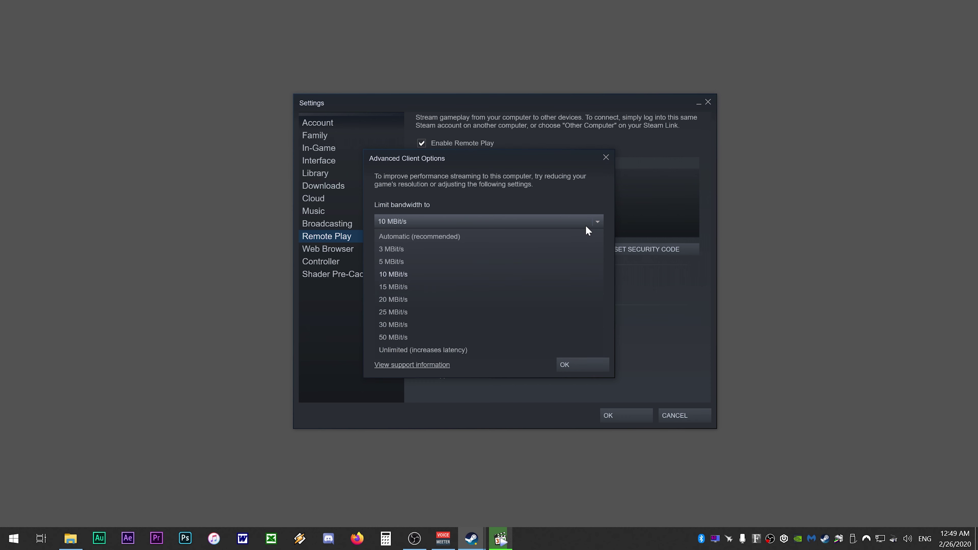
click(473, 262)
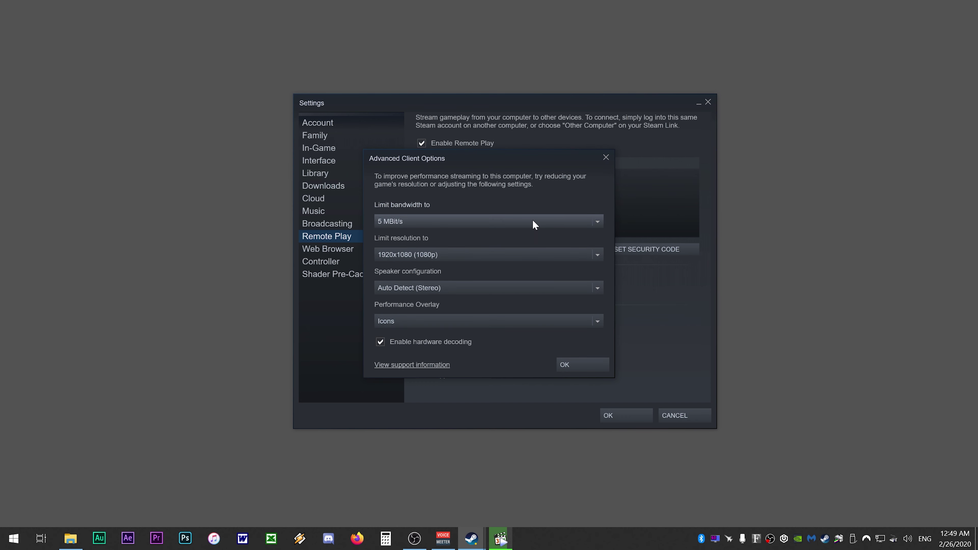
click(591, 221)
click(402, 273)
- Try client resolution limits of 1600x900 (900p) and 1280x720 (720p), and restore the limit to 1920x1080 (1080p)
click(472, 256)
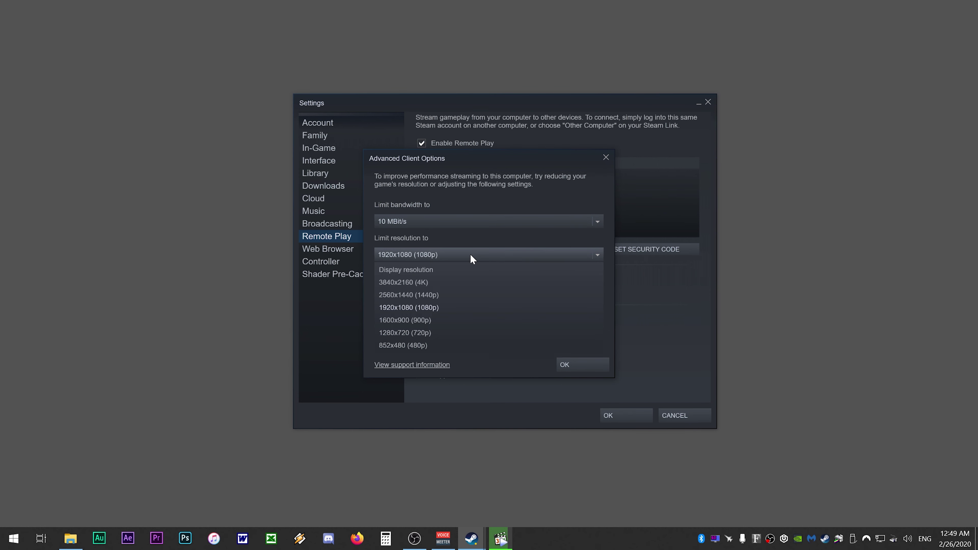
click(414, 308)
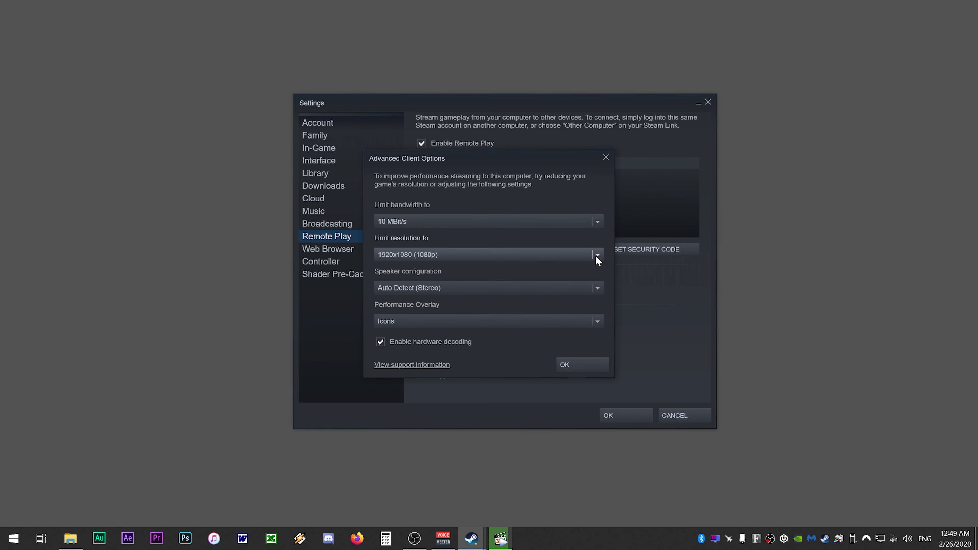
click(551, 255)
click(409, 321)
click(539, 253)
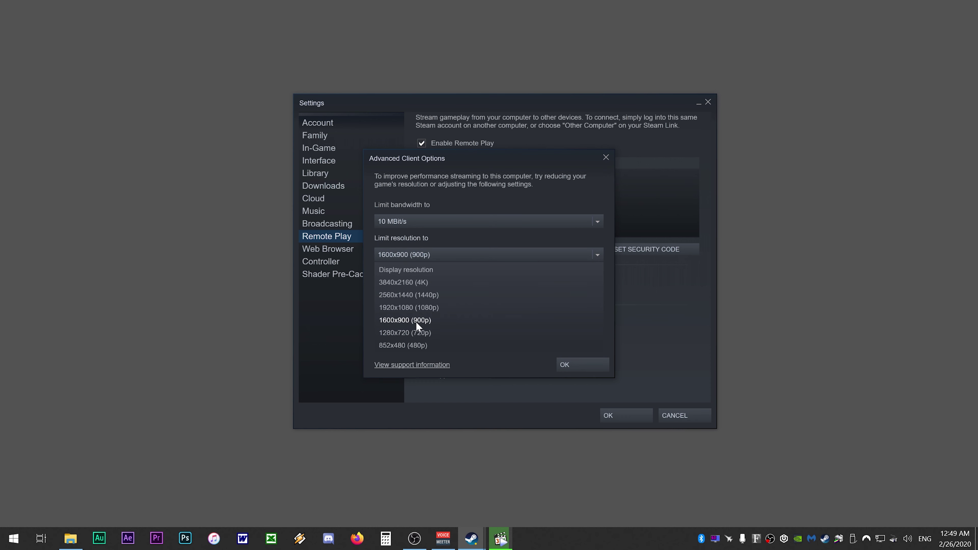
click(410, 331)
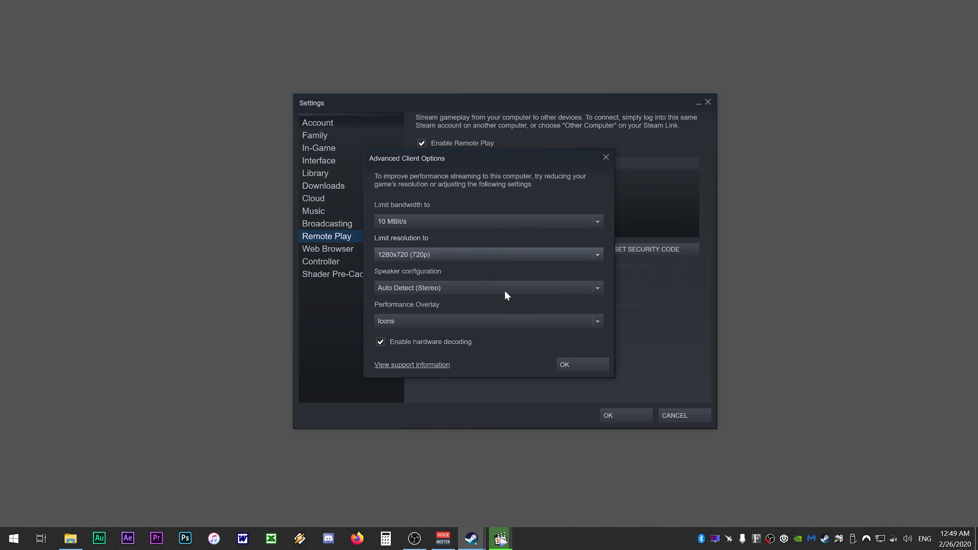
click(525, 252)
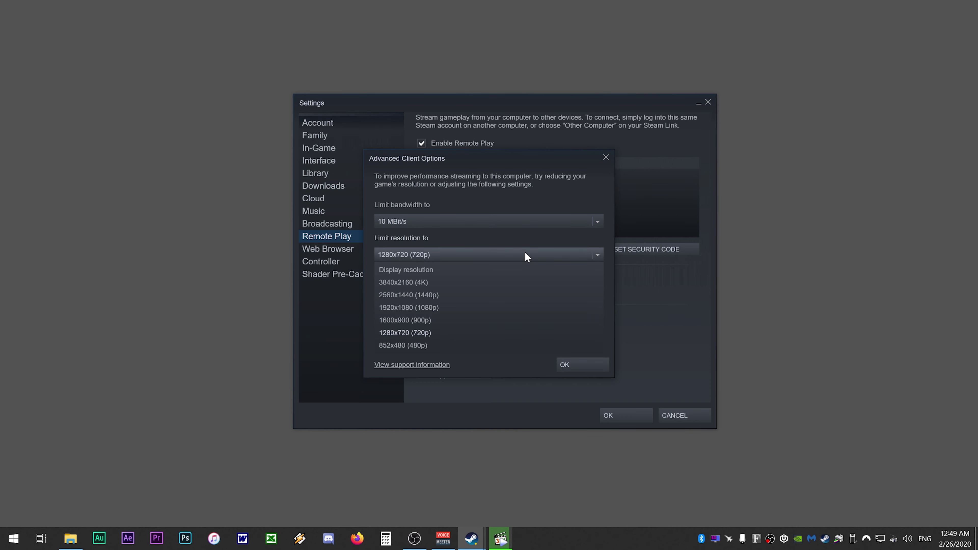
click(417, 303)
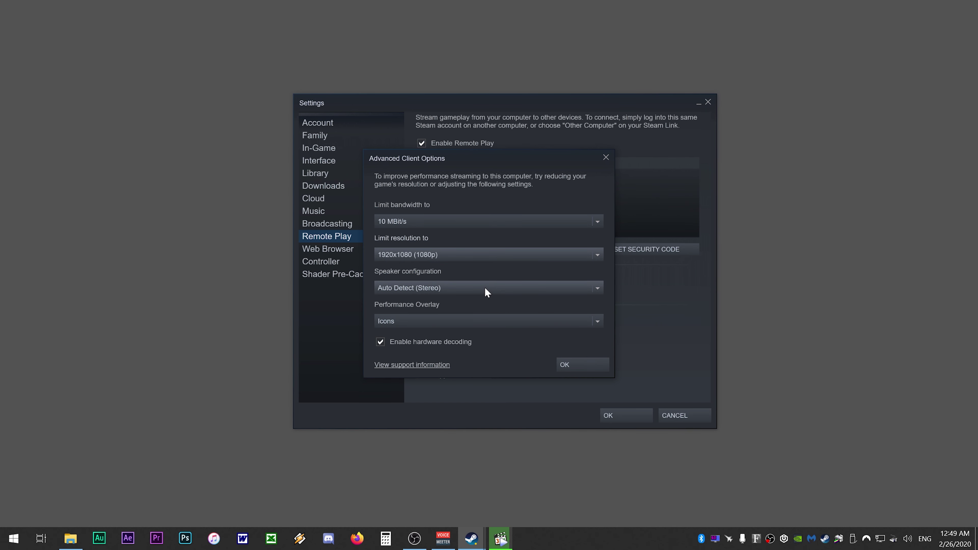
- Leave the speaker configuration on Auto Detect (Stereo) and try the Disabled and Icons options for the performance overlay
click(486, 292)
click(423, 303)
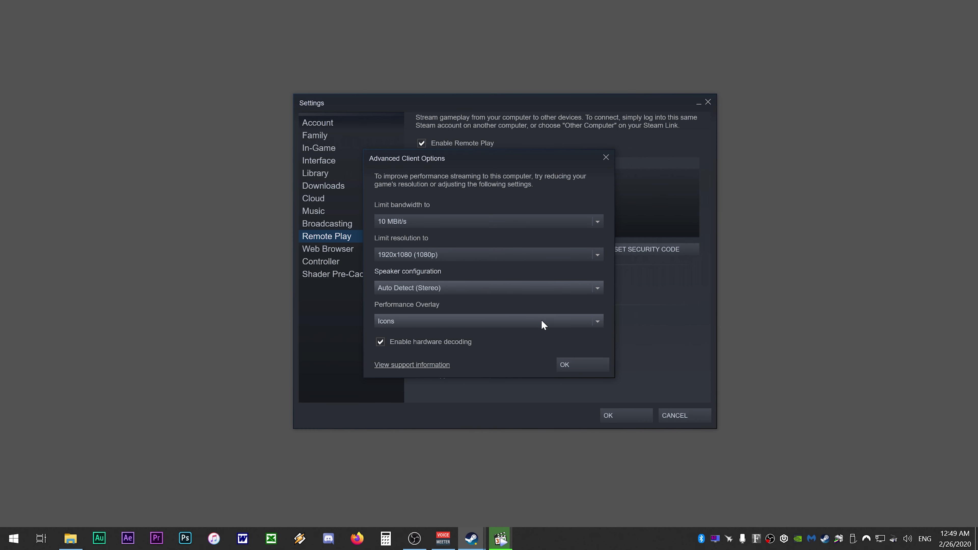
click(574, 324)
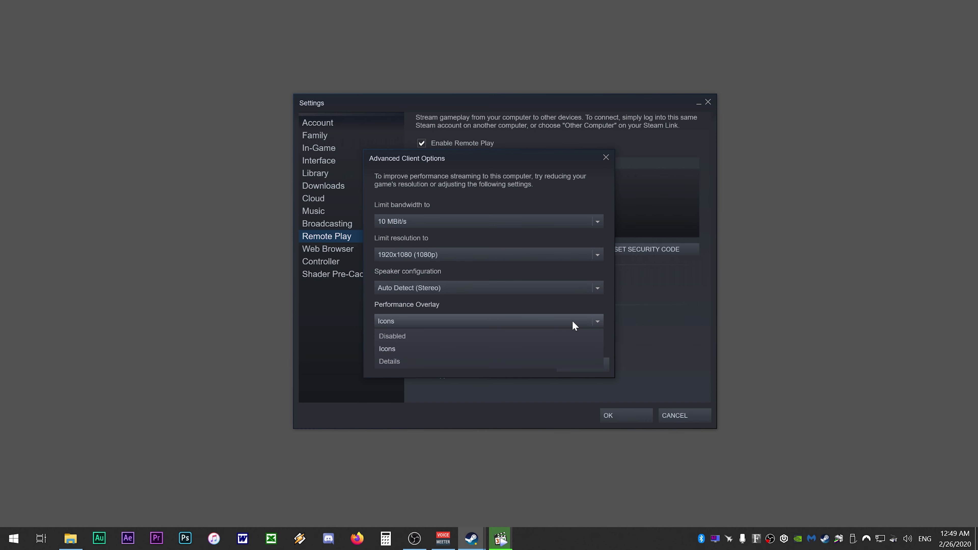
click(404, 339)
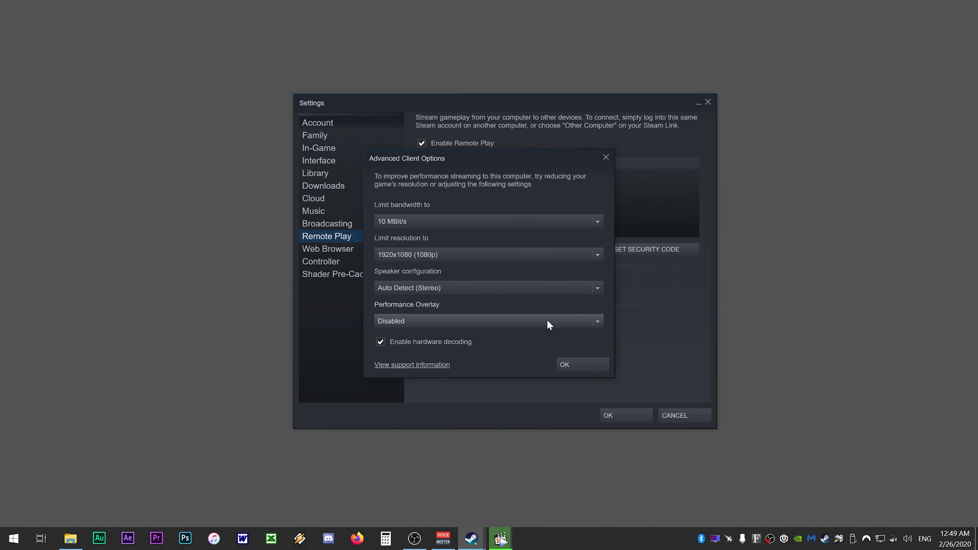
click(549, 325)
click(398, 349)
- Set the performance overlay to Details and accept the advanced client options with hardware decoding enabled
click(560, 323)
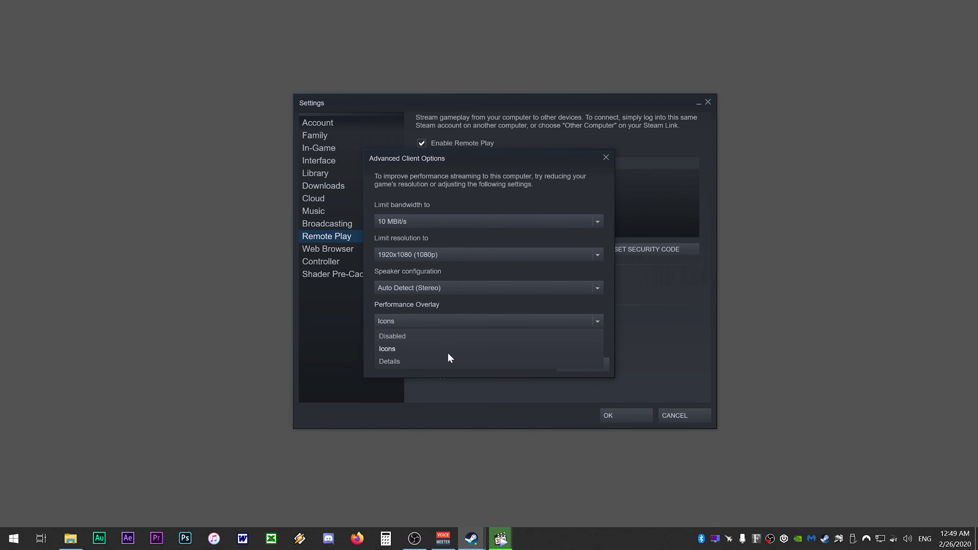
click(396, 362)
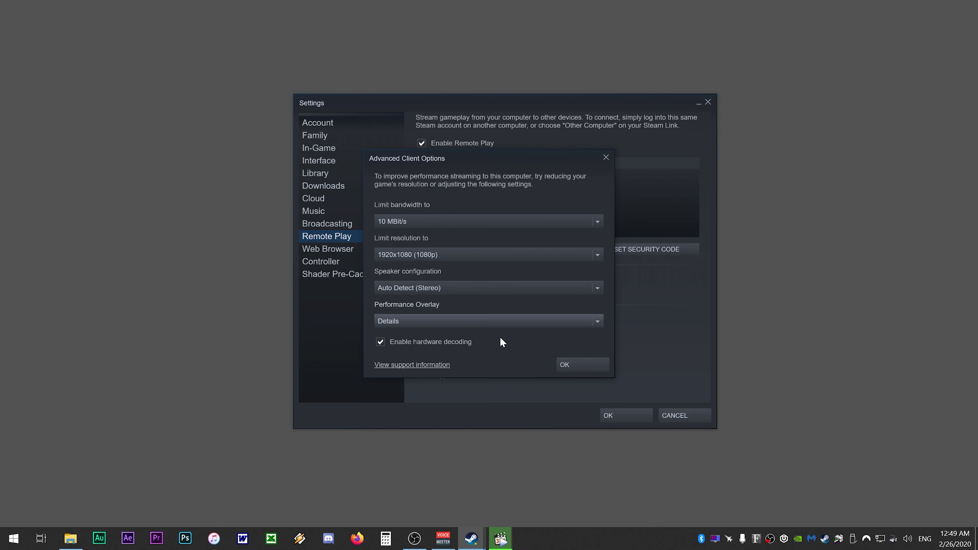
click(380, 343)
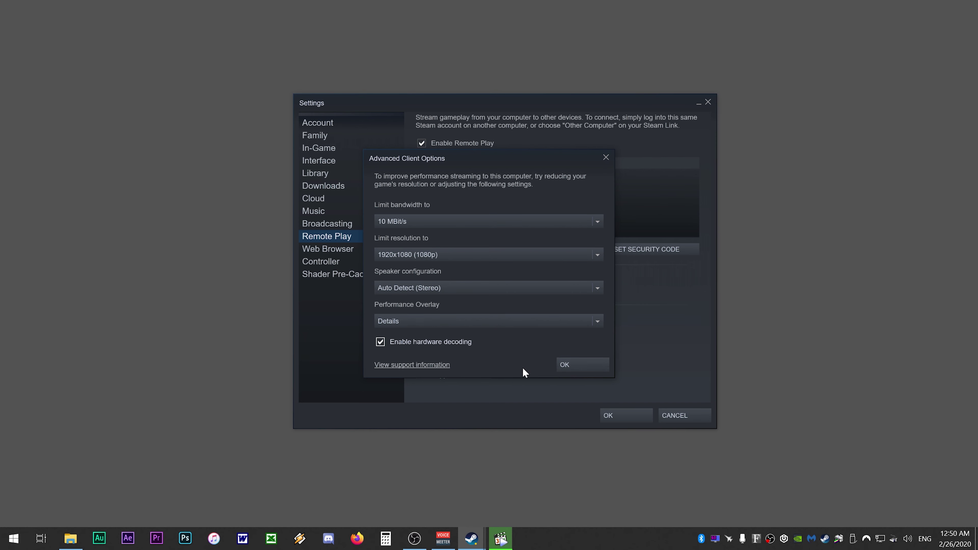
click(574, 364)
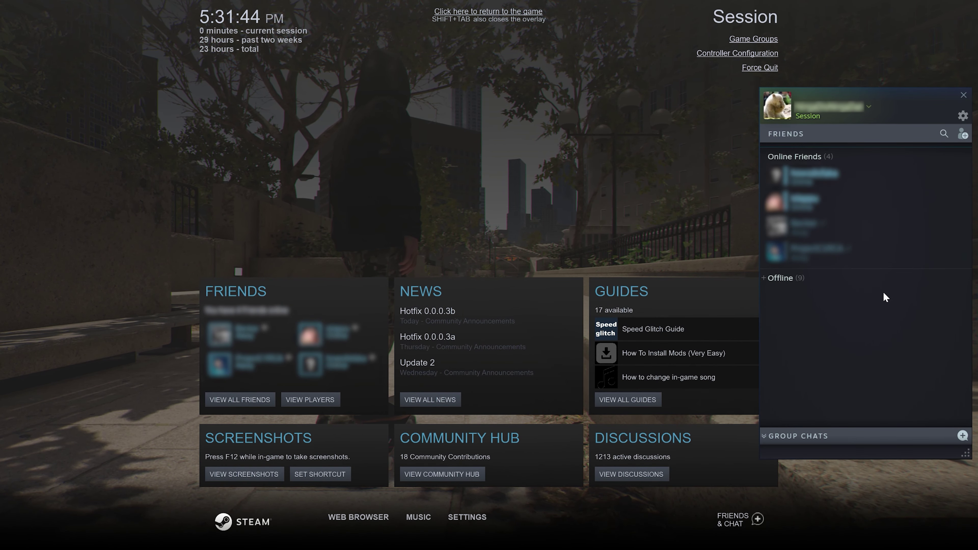
- Switch to the running Session game's Steam overlay and invite an online friend to Remote Play Together
right_click(965, 184)
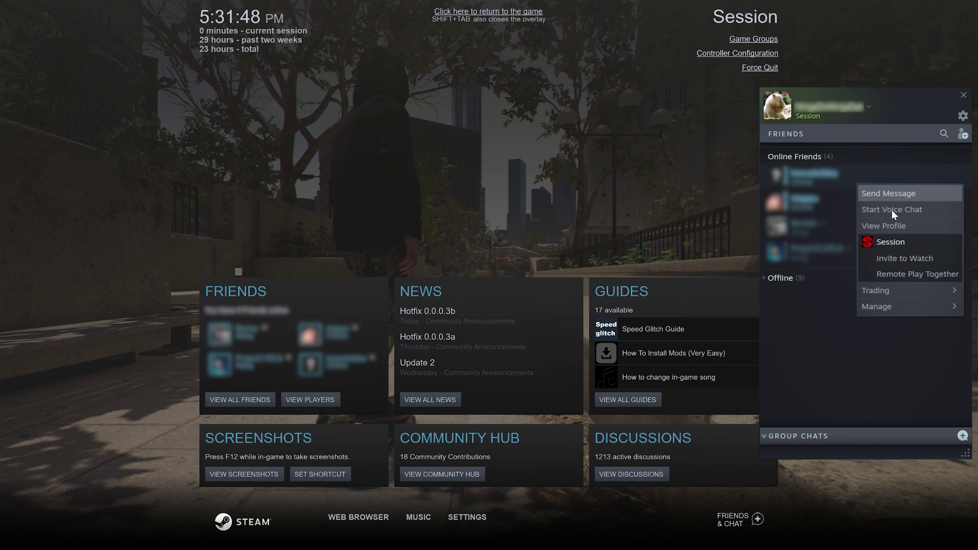
click(890, 276)
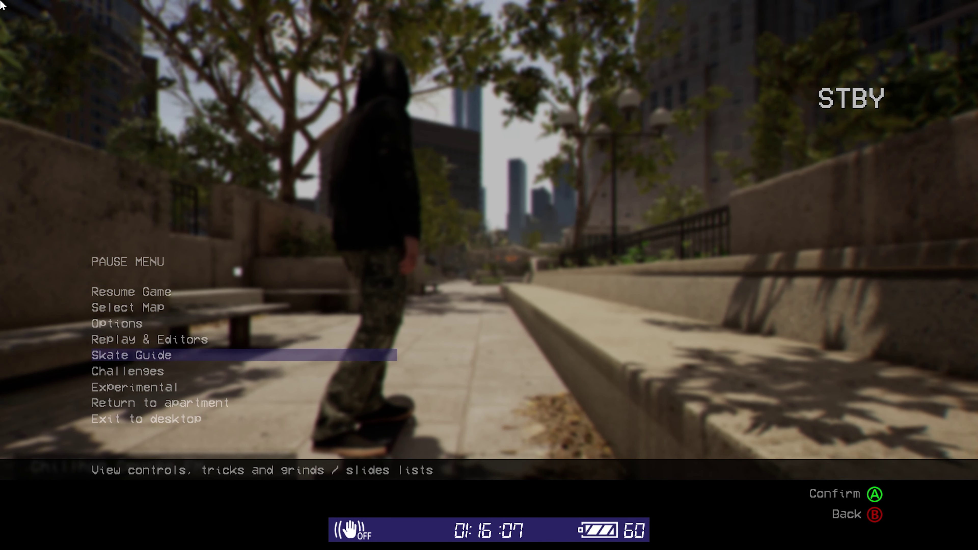
- Open the experimental Game Of S.K.A.T.E setup from Session's pause menu and confirm 2 as the number of players
key(Return)
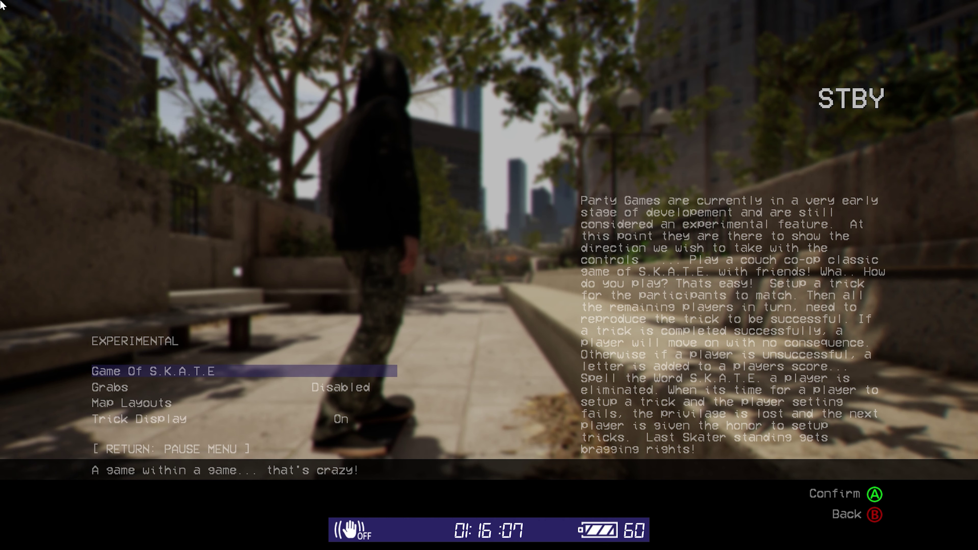
key(Return)
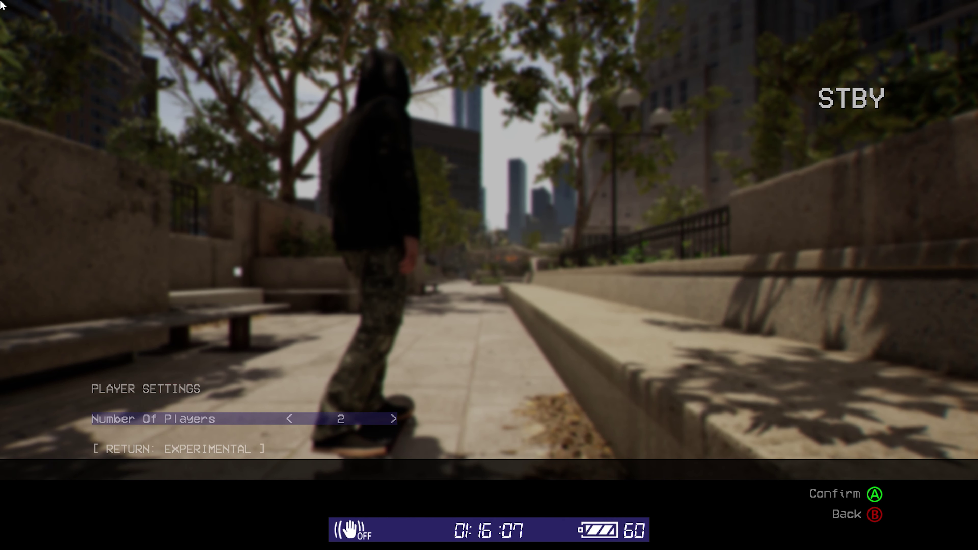
key(Right)
key(Right)
key(Left)
key(Left)
key(Return)
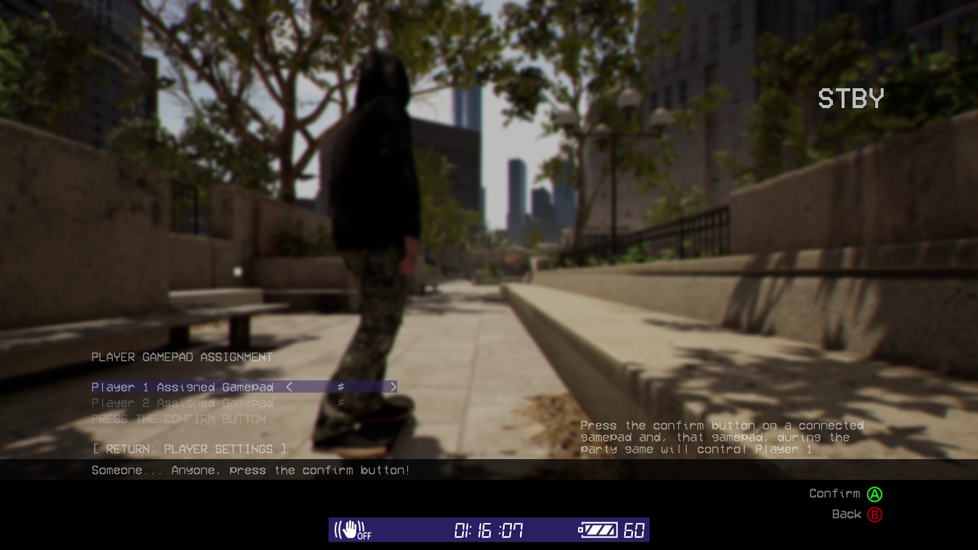
- Assign gamepad 0 to both Player 1 and Player 2, and start the party game in Classic mode
key(Return)
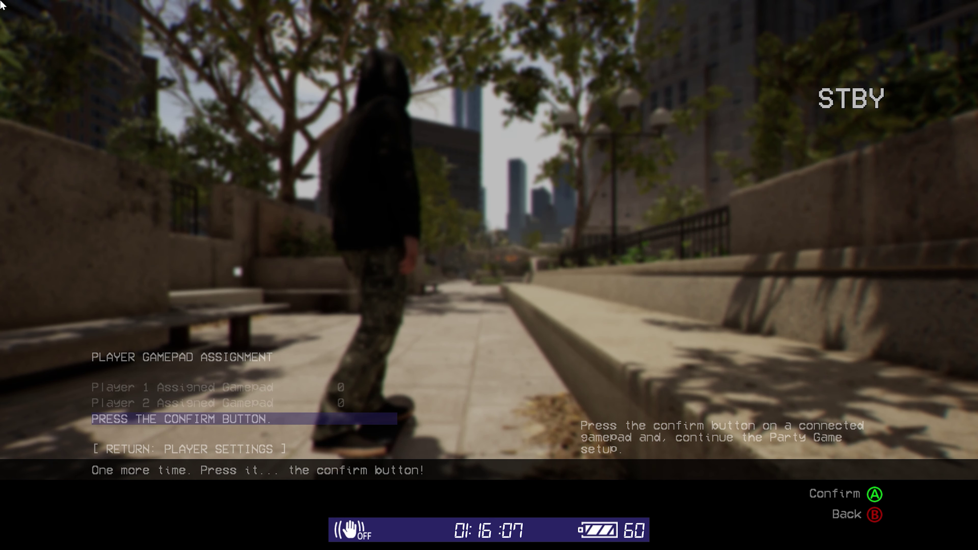
key(Return)
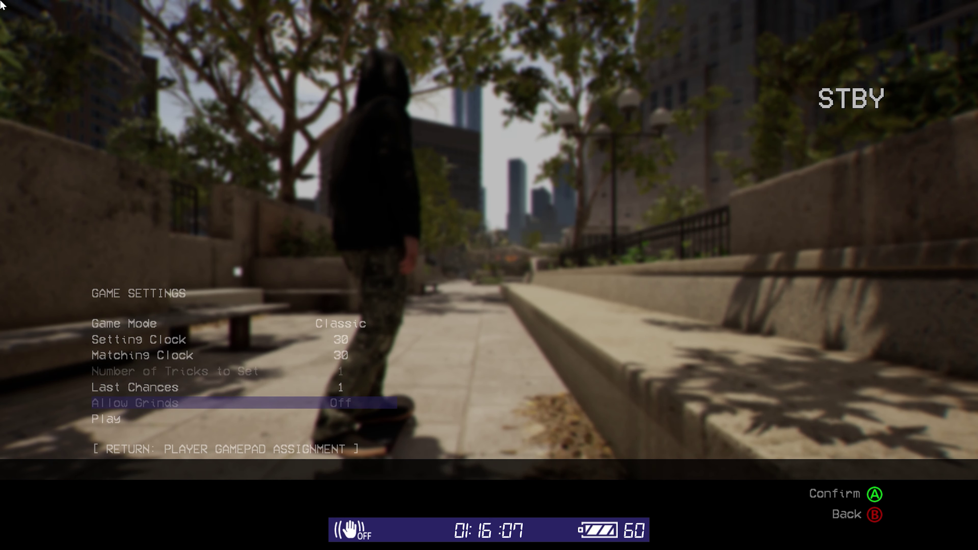
key(Return)
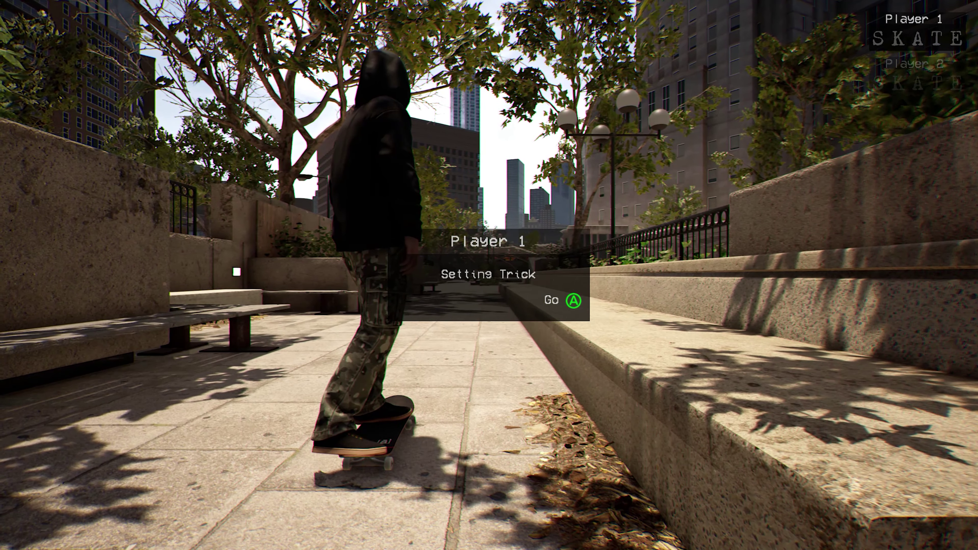
- Begin Player 1's trick-setting turn and perform a Heelflip into an FS Noseslide on the ledge
key(Return)
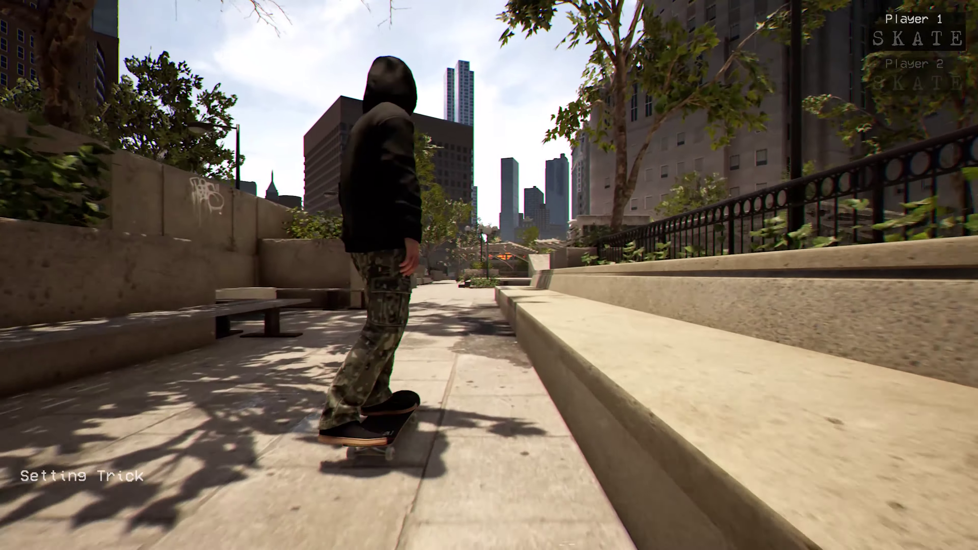
key(space)
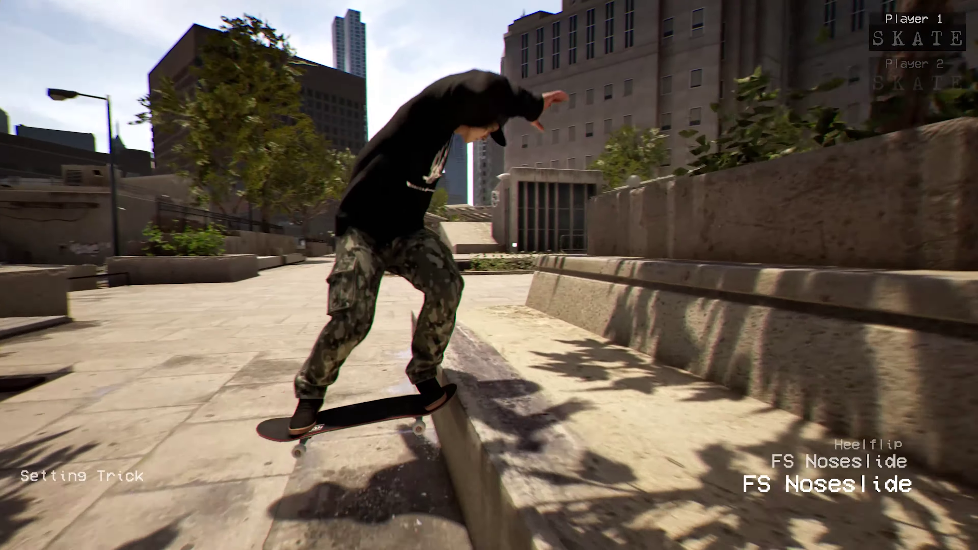